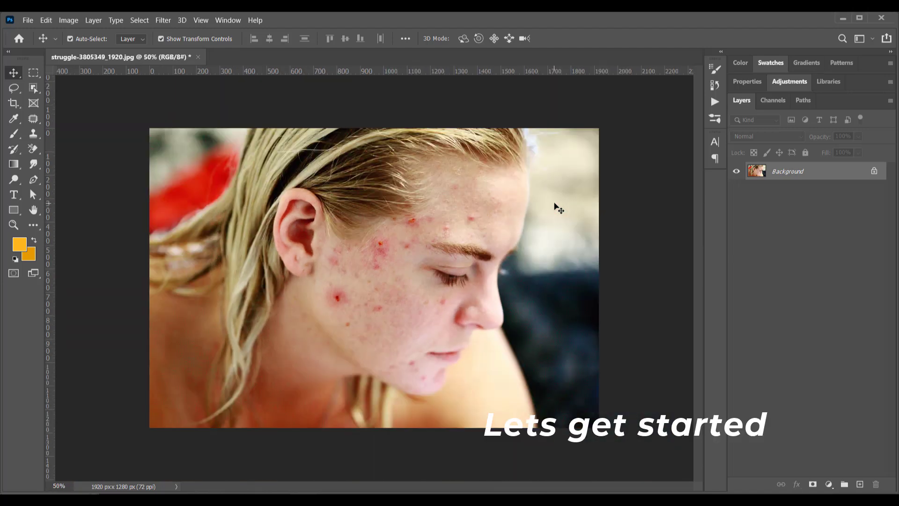
Activate the Spot Healing Brush Tool from the healing tools group in the toolbar
click(33, 118)
right_click(34, 118)
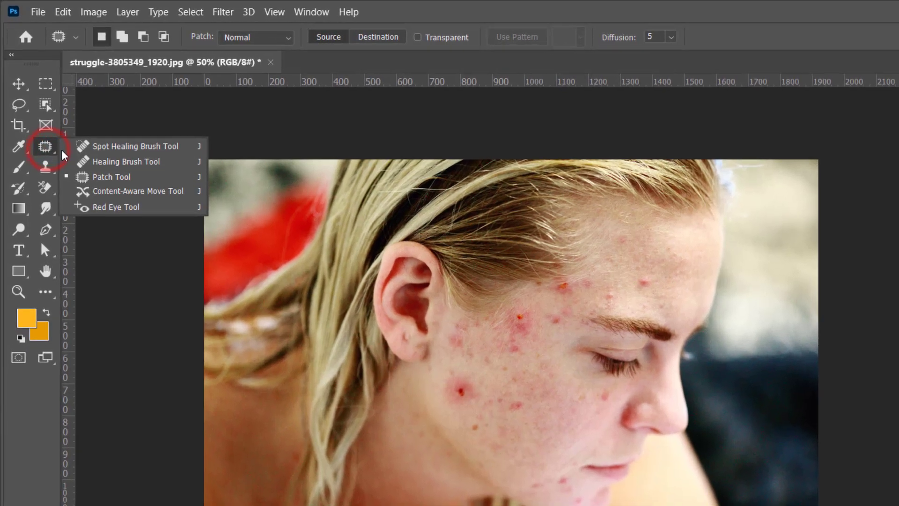
click(131, 205)
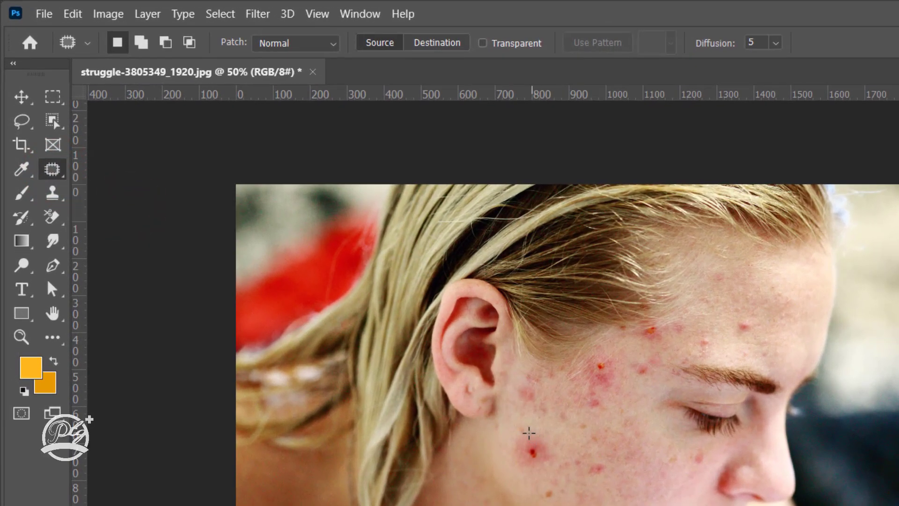
right_click(53, 169)
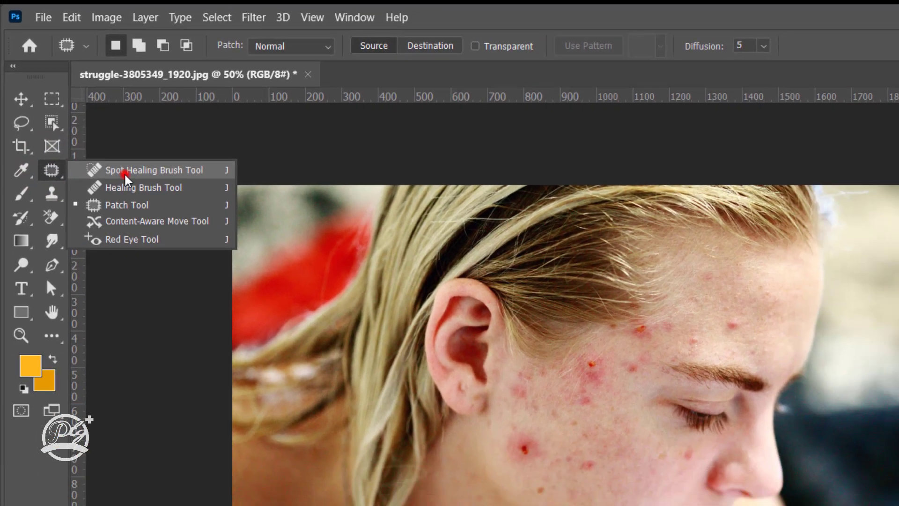
click(127, 189)
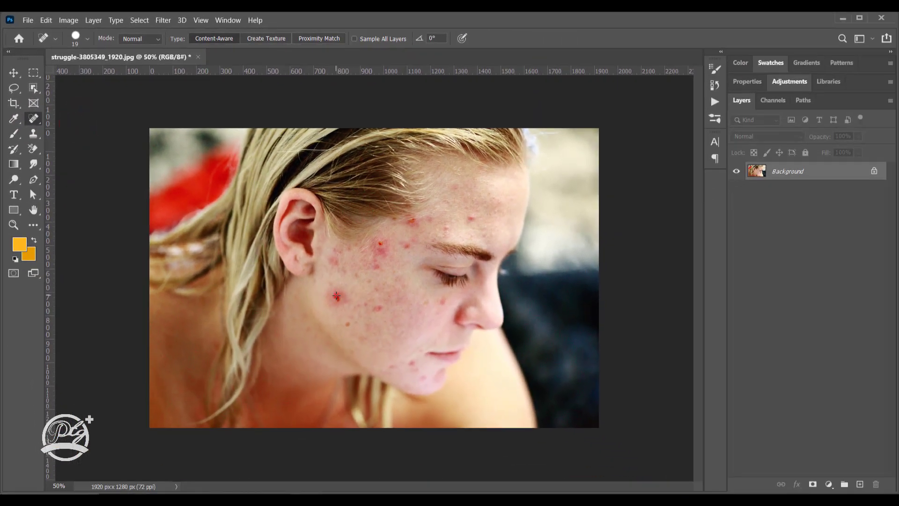
Heal the cheek and temple pimples, enlarging the spot healing brush to 33 px
click(337, 296)
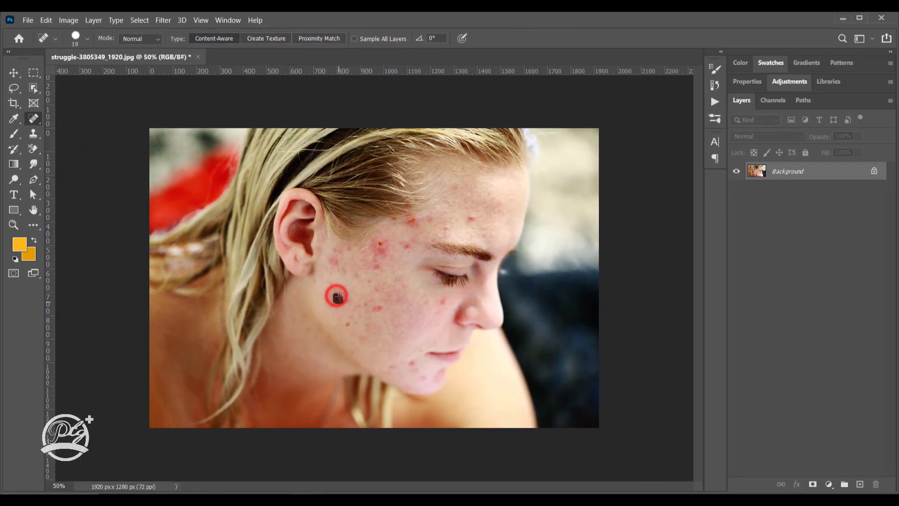
click(378, 242)
click(402, 241)
right_click(401, 245)
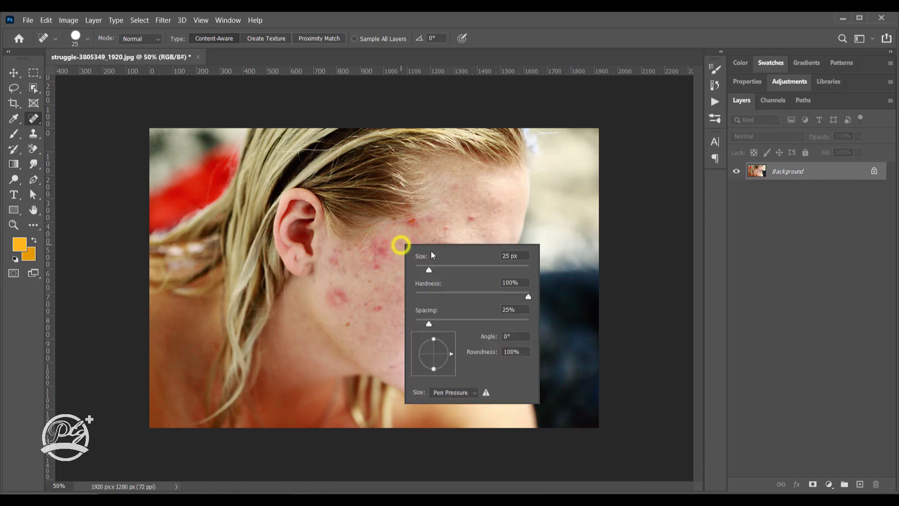
drag(431, 270, 422, 294)
click(346, 297)
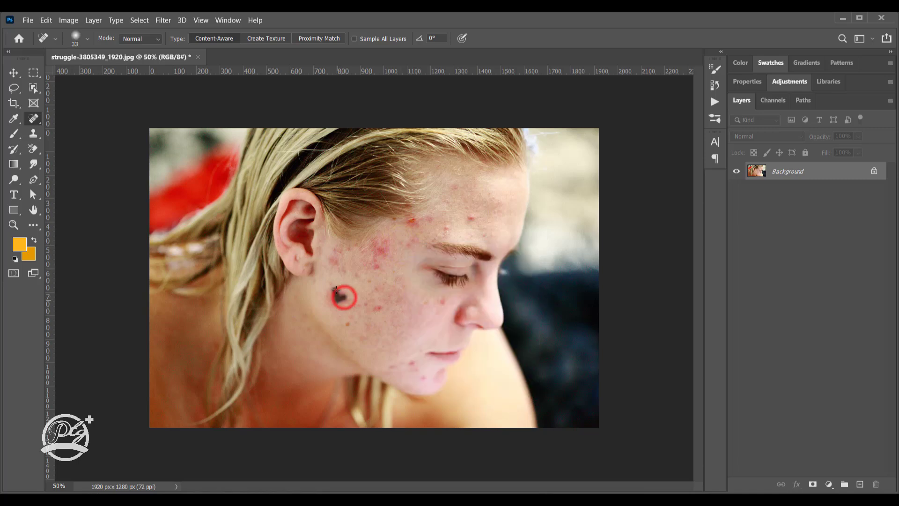
drag(340, 295, 337, 302)
Heal the blemishes on the forehead, cheek, beside the nose and on the chin
drag(378, 267, 377, 262)
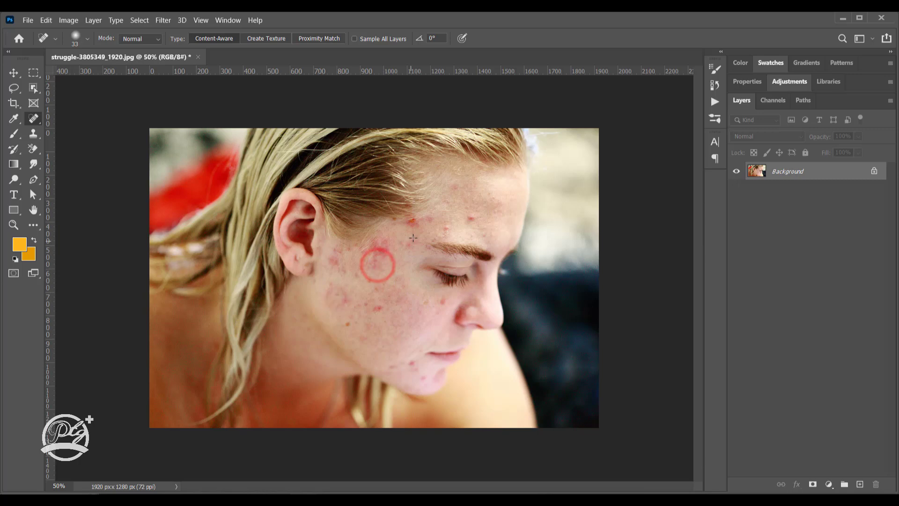
click(411, 218)
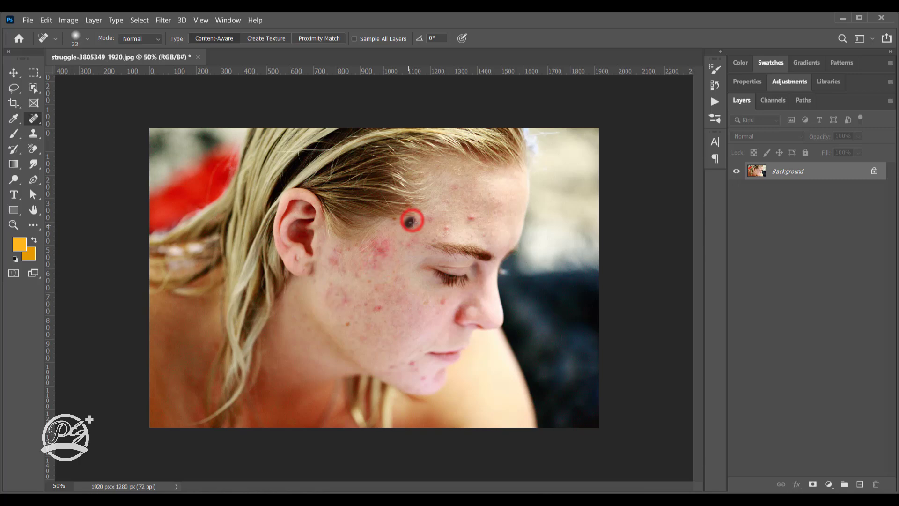
click(475, 215)
click(447, 228)
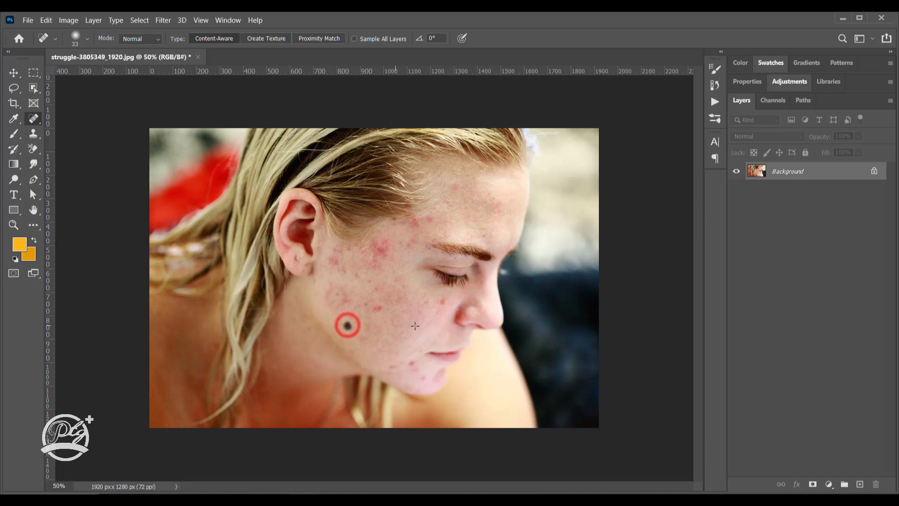
click(444, 302)
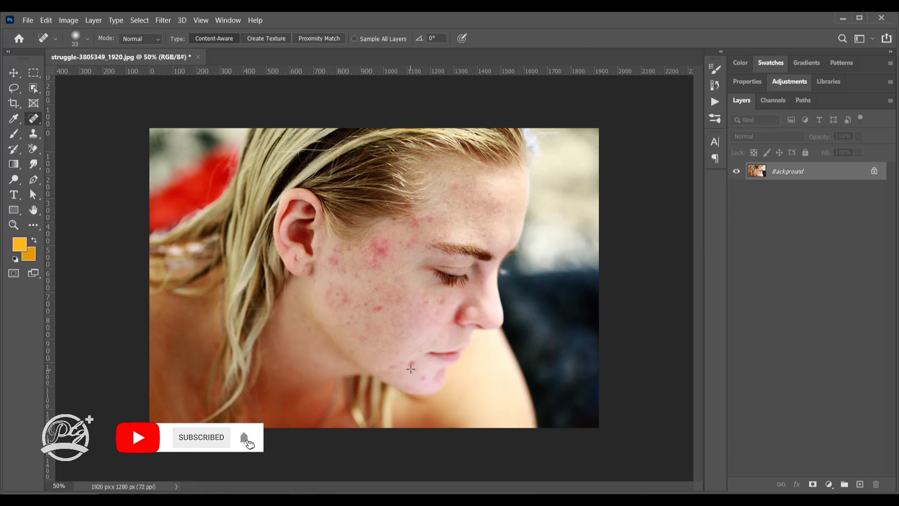
click(392, 367)
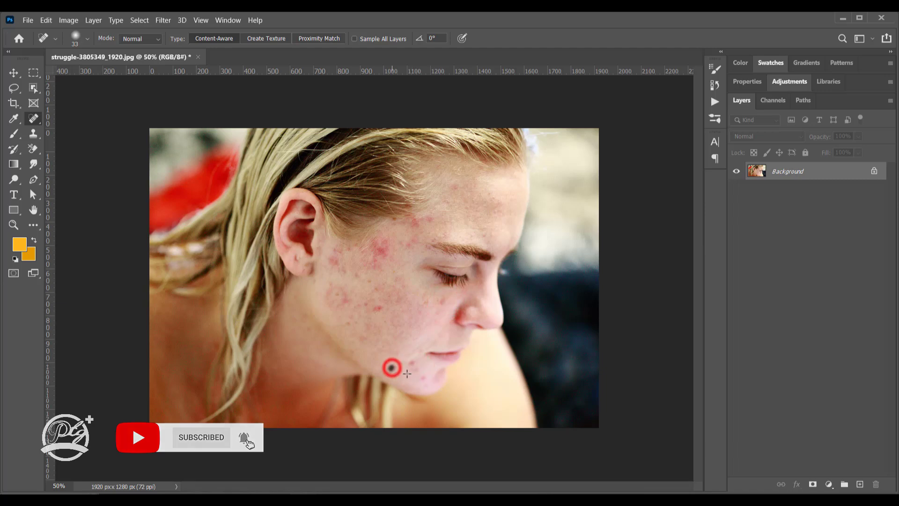
click(424, 378)
Paint away the remaining upper-cheek, cheek and temple spots
click(380, 250)
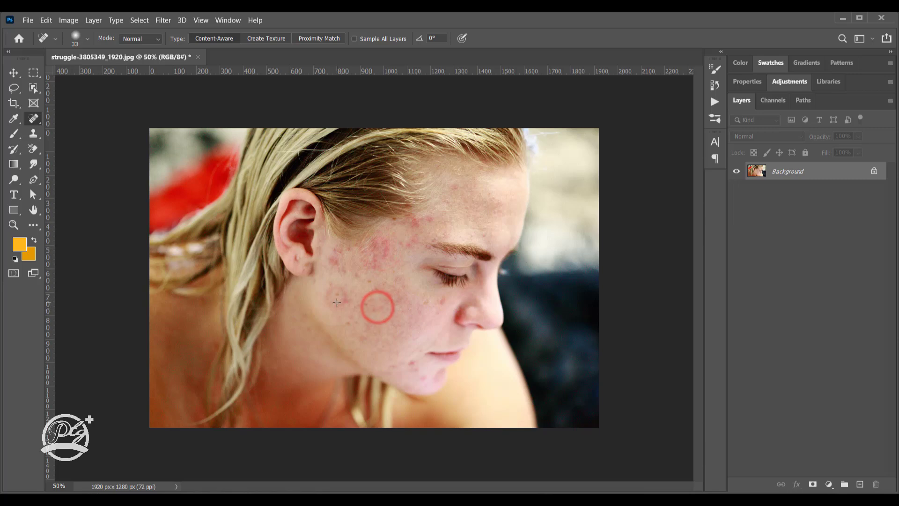
mouse_move(344, 300)
mouse_down()
mouse_move(333, 295)
mouse_move(341, 299)
mouse_up()
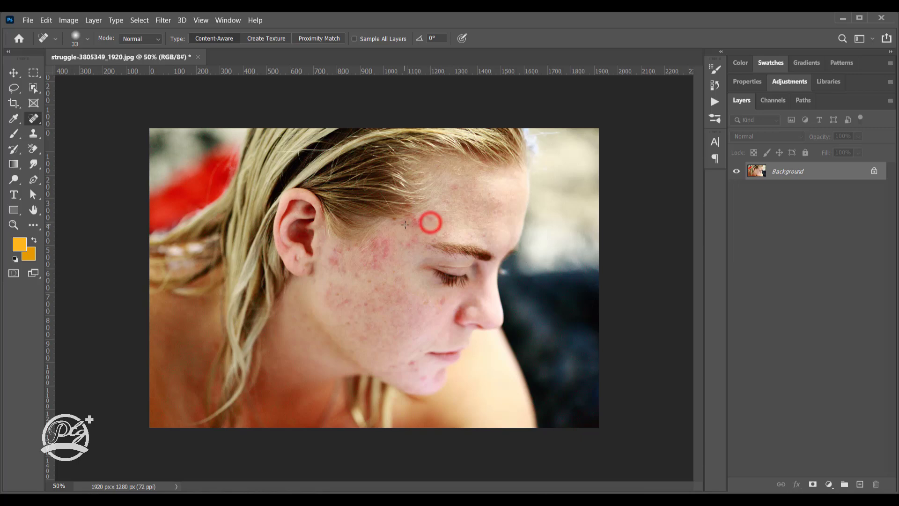
drag(427, 220, 395, 216)
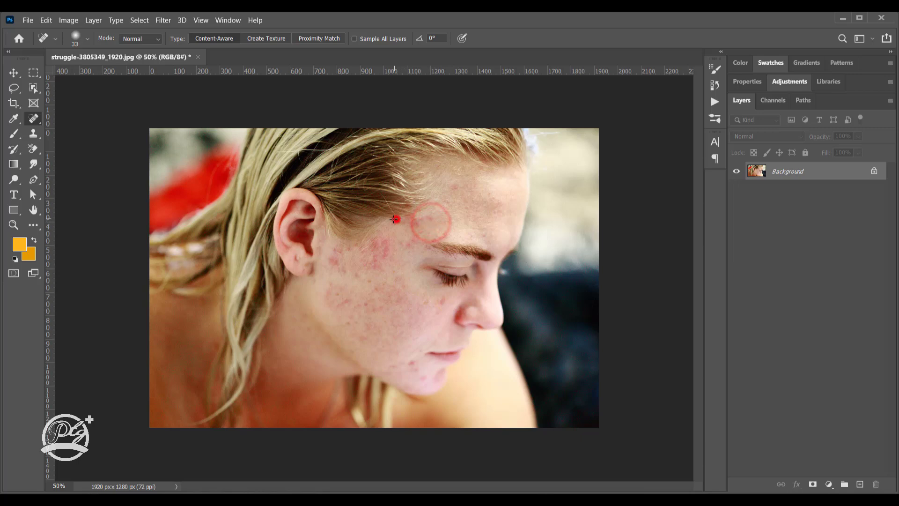
right_click(823, 167)
Duplicate the Background layer and set the Background copy's blend mode to Vivid Light
click(825, 196)
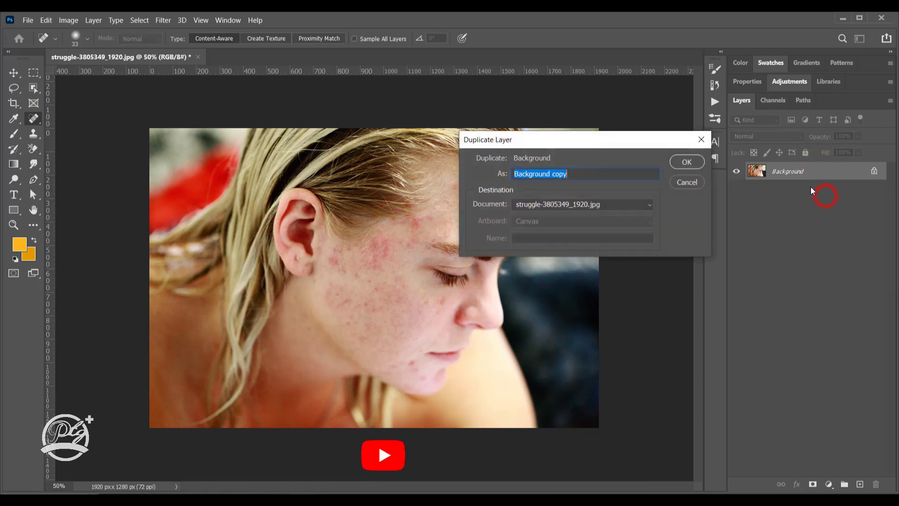
click(700, 166)
click(12, 73)
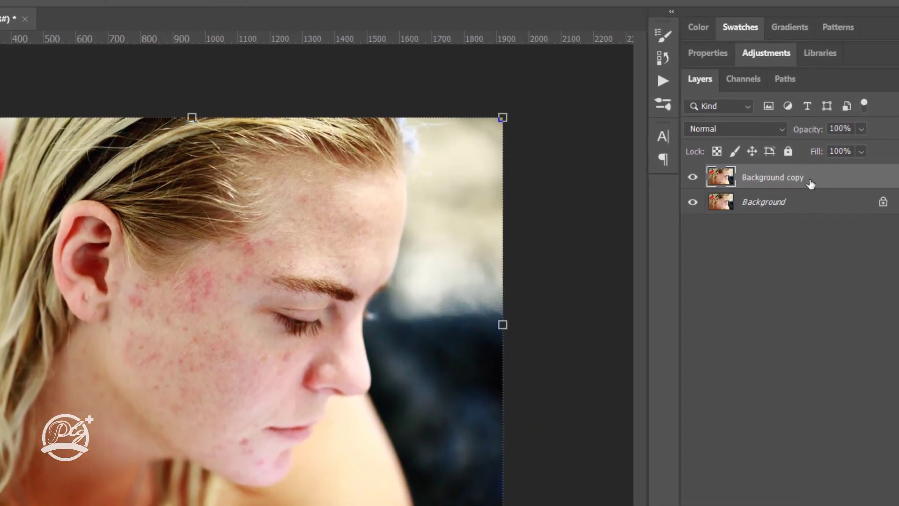
click(819, 172)
click(756, 136)
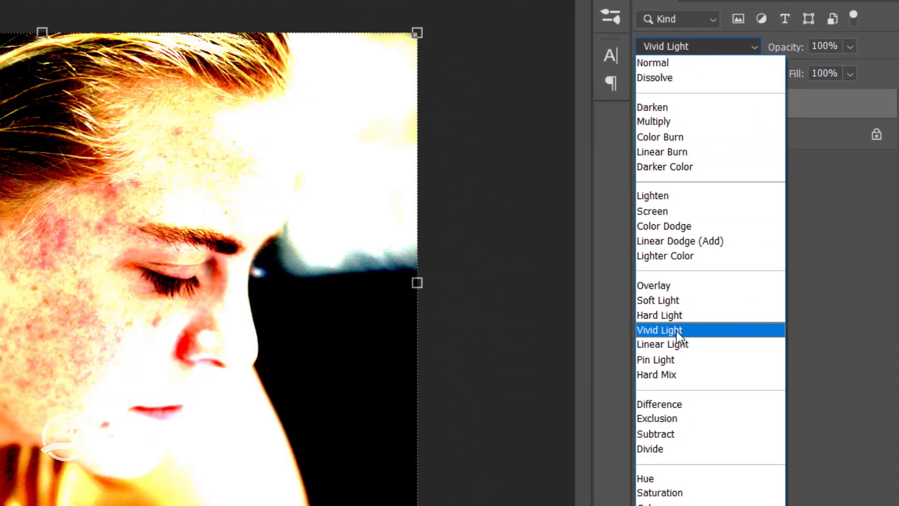
click(678, 331)
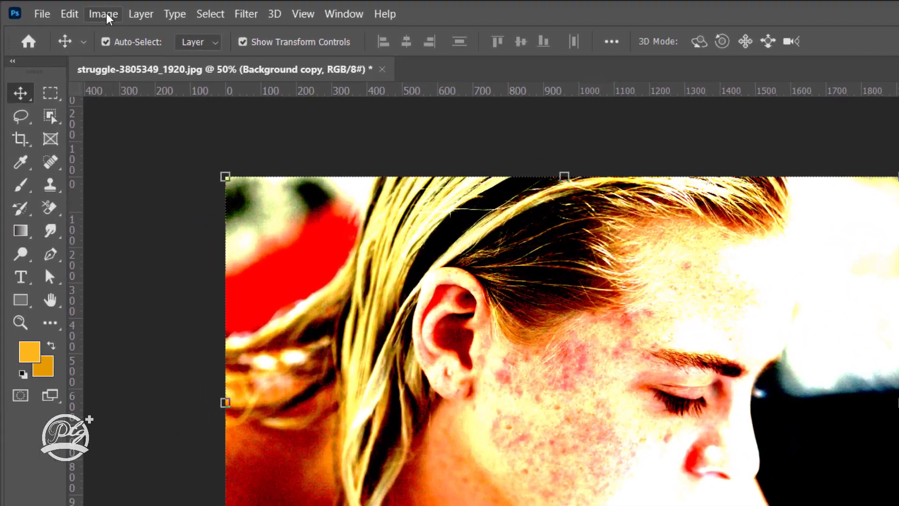
Invert the colours of the Background copy layer via Image > Adjustments > Invert
click(77, 18)
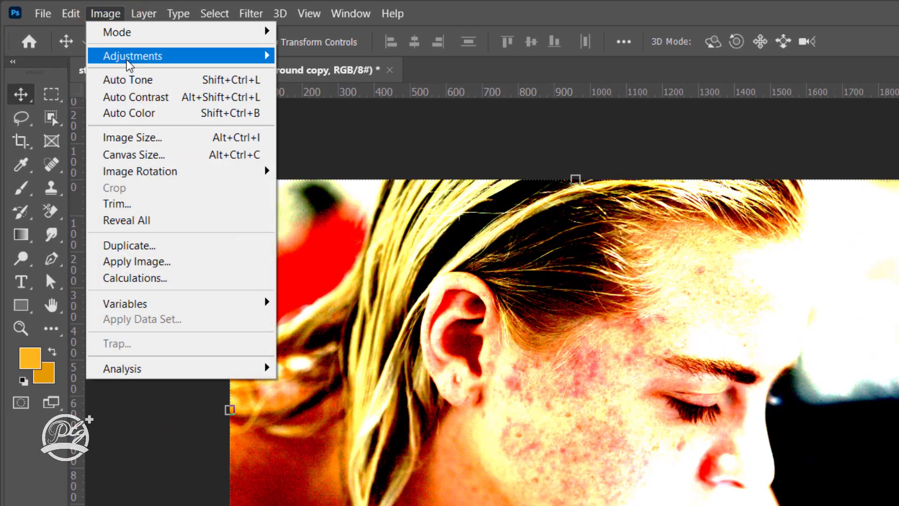
mouse_move(112, 52)
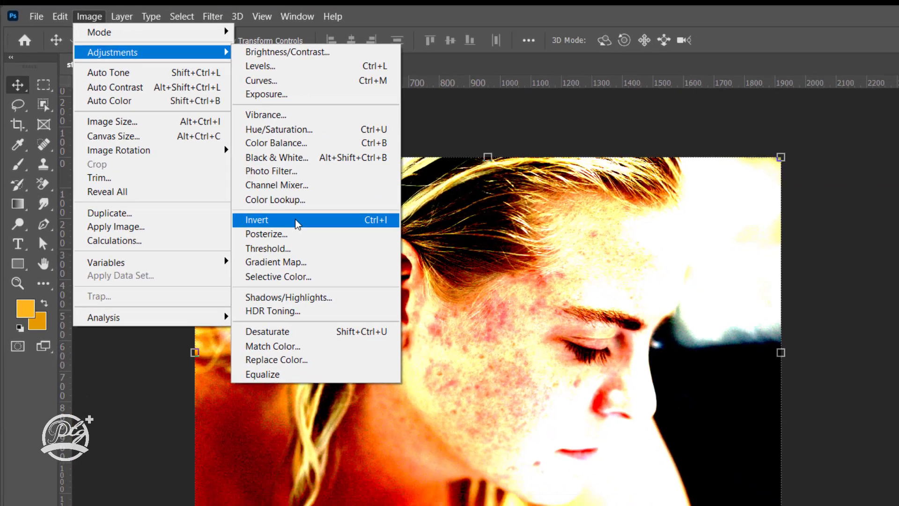
click(357, 257)
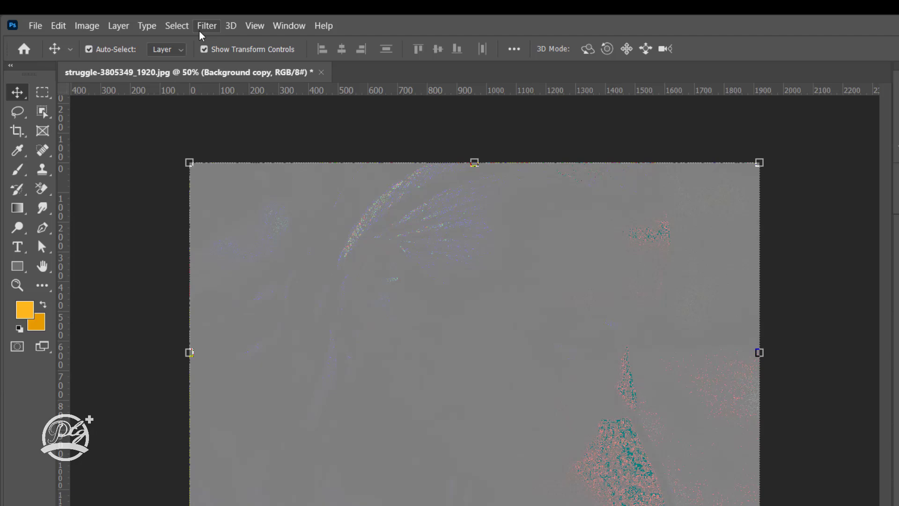
click(163, 20)
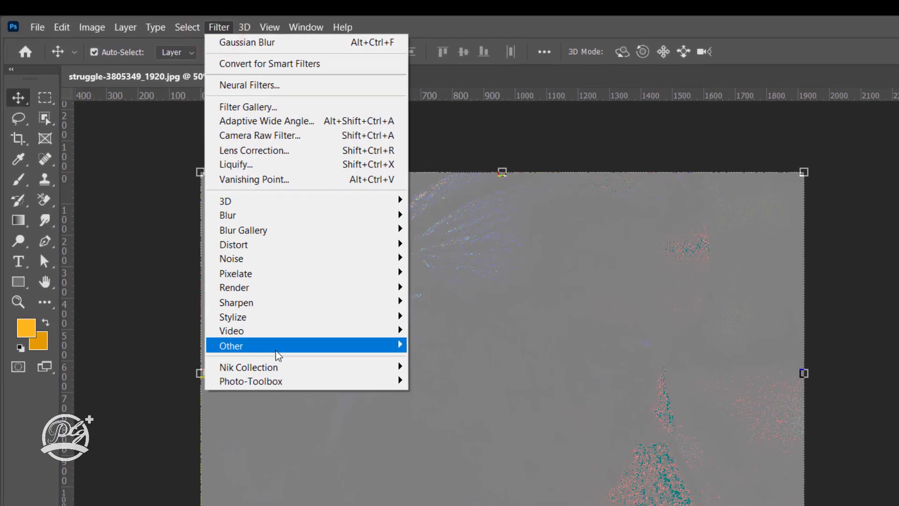
mouse_move(210, 359)
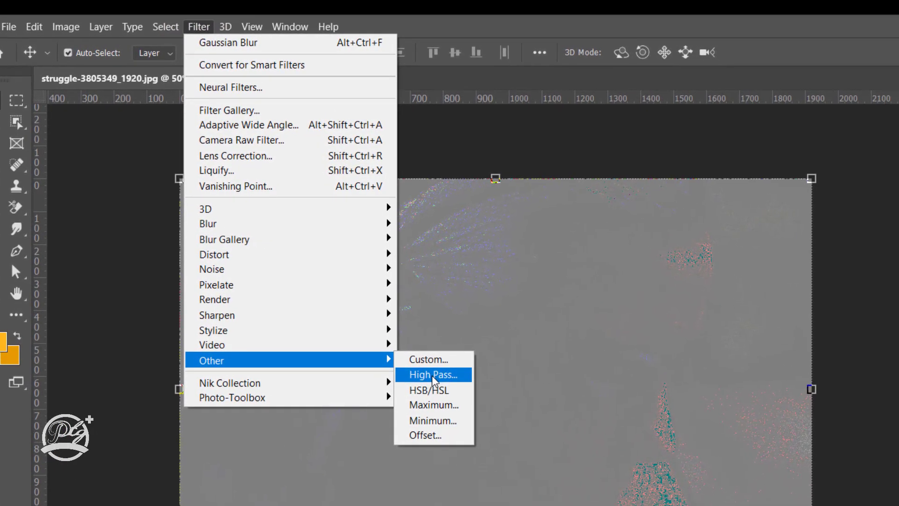
Apply a High Pass filter with a 37 px radius to the Background copy layer
click(466, 378)
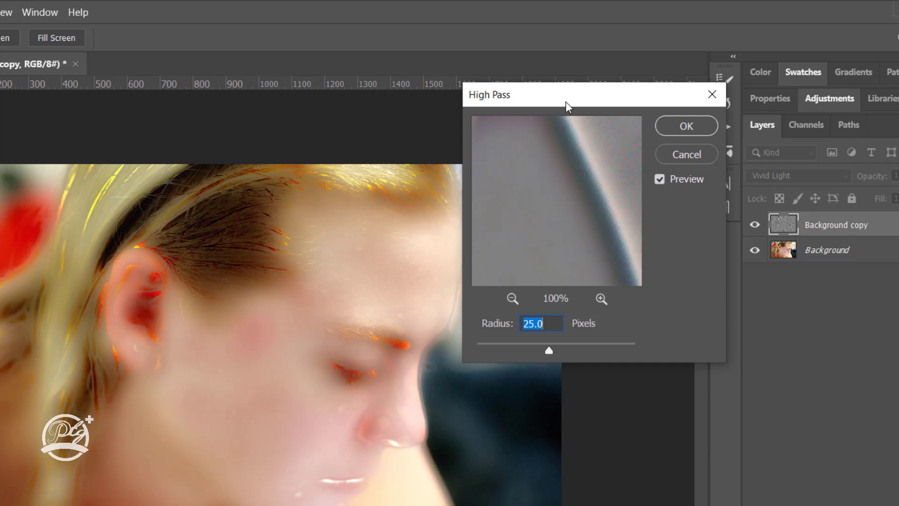
drag(566, 101, 645, 98)
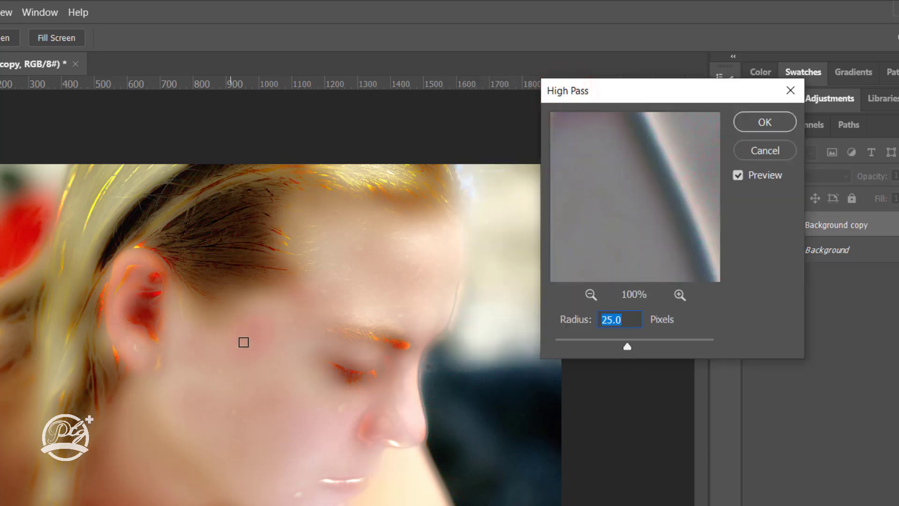
drag(629, 348, 634, 348)
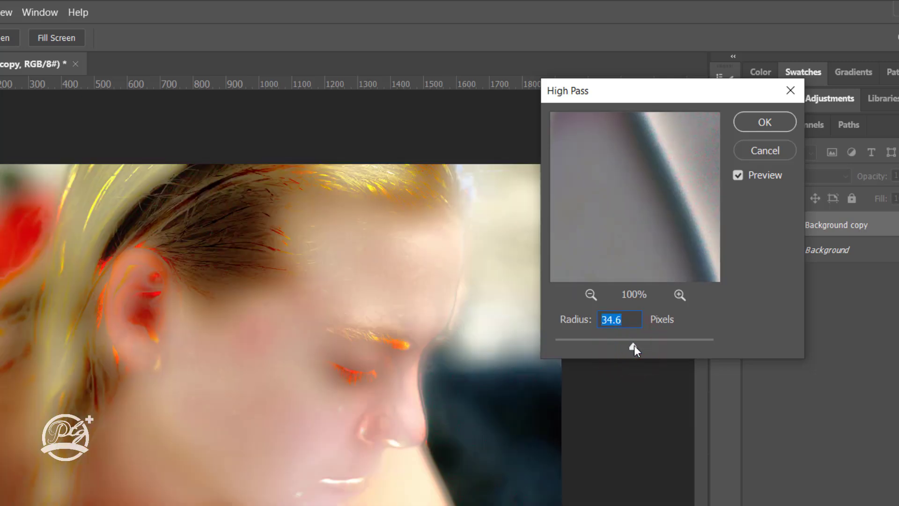
double_click(611, 319)
text(37)
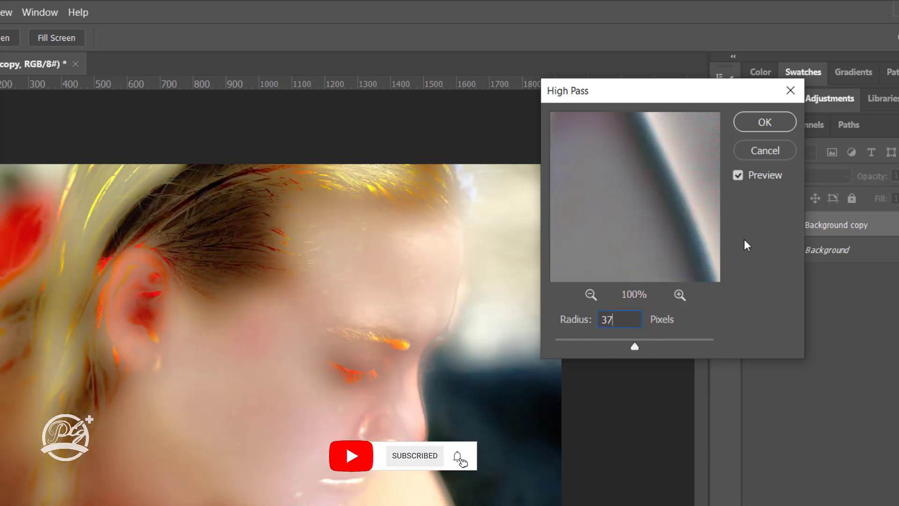
click(761, 121)
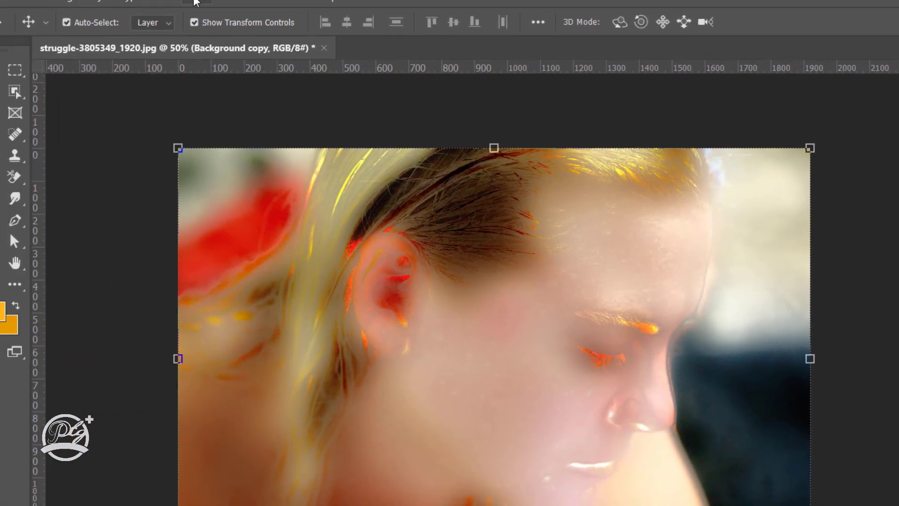
click(190, 2)
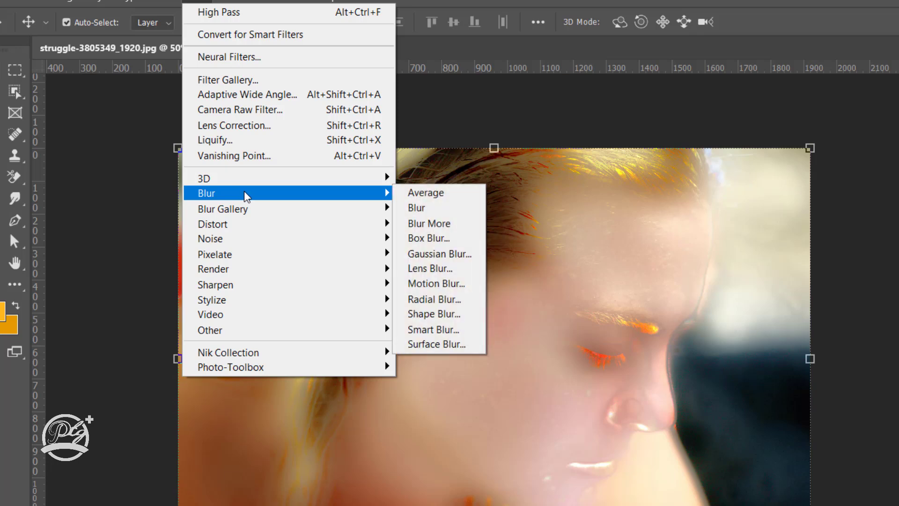
mouse_move(207, 193)
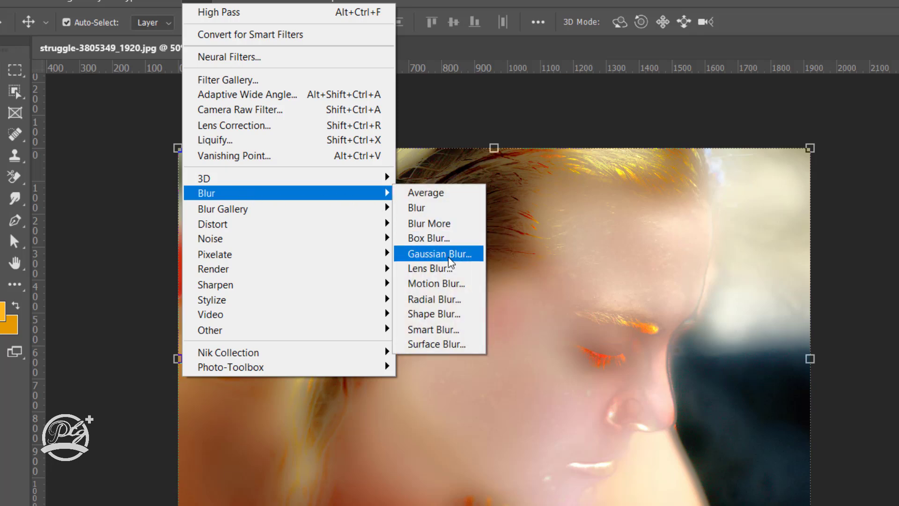
Apply a small-radius Gaussian Blur to Background copy and add a black hide-all layer mask
click(440, 260)
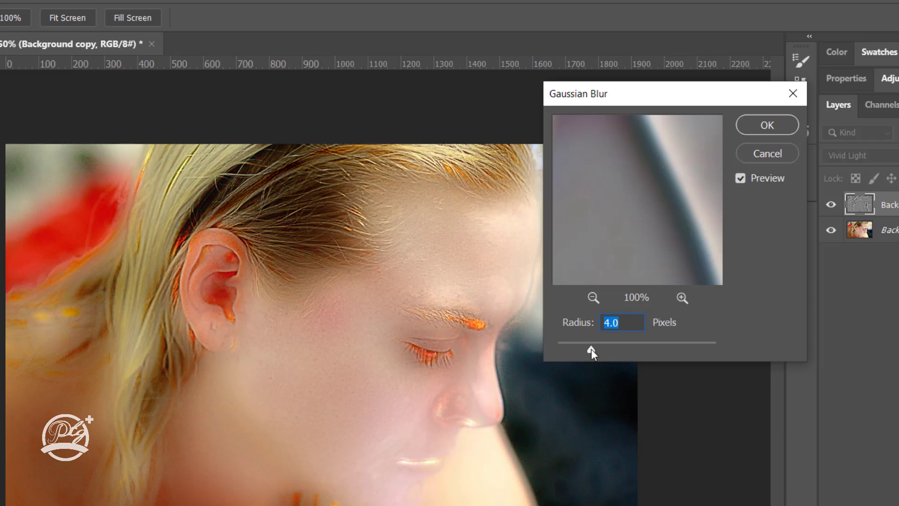
drag(590, 349, 593, 350)
click(624, 325)
click(770, 129)
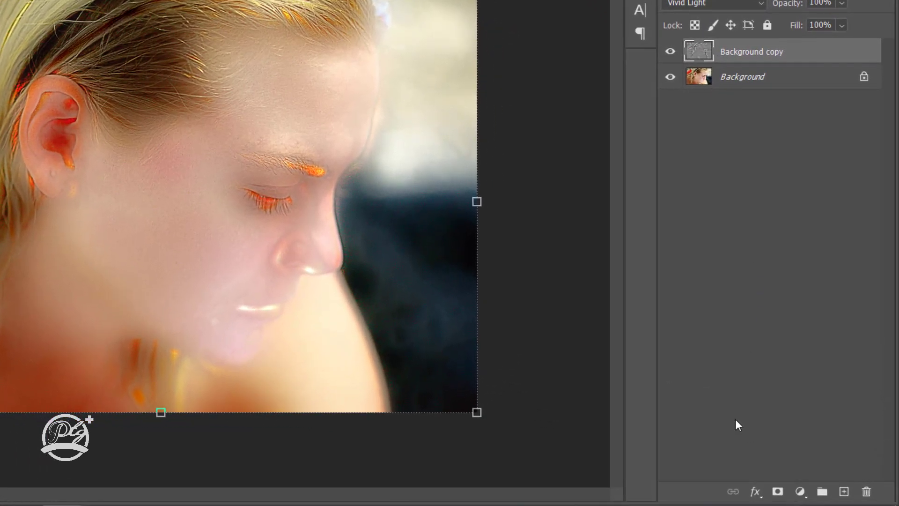
alt+click(778, 492)
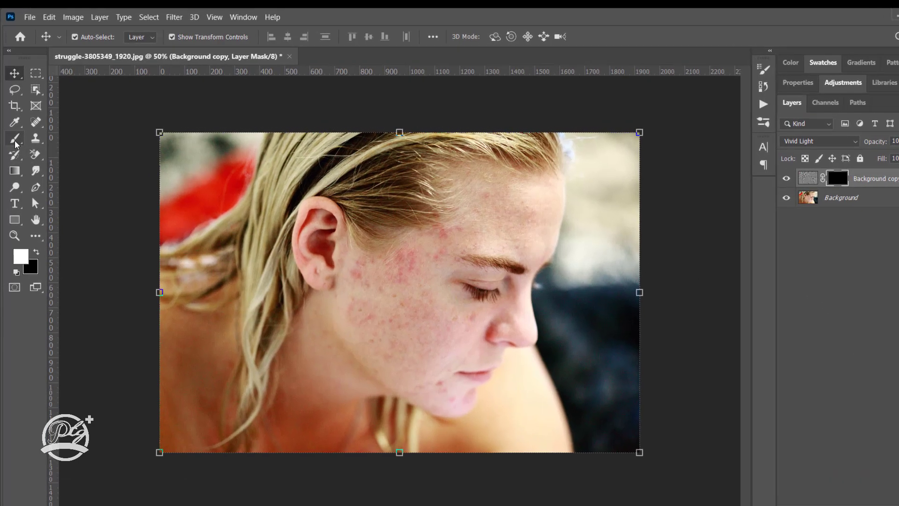
Select the Brush Tool and make white the foreground painting colour
click(14, 134)
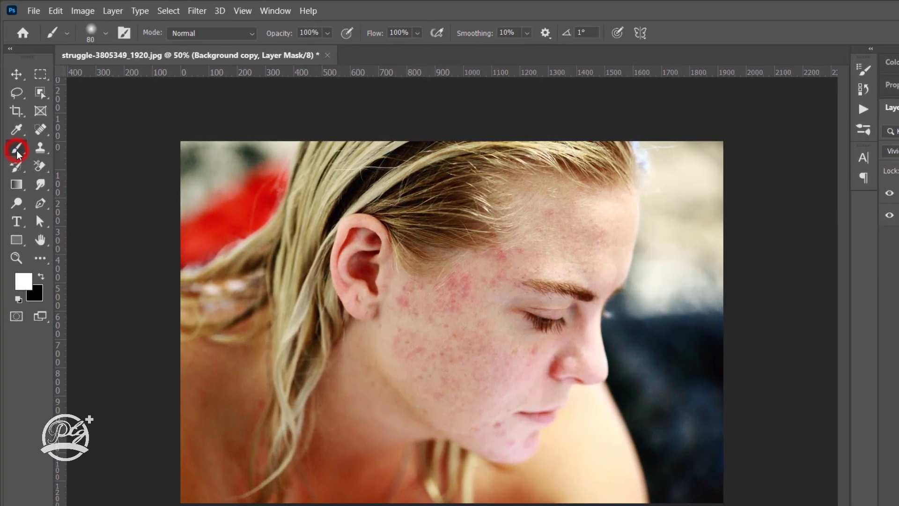
click(69, 149)
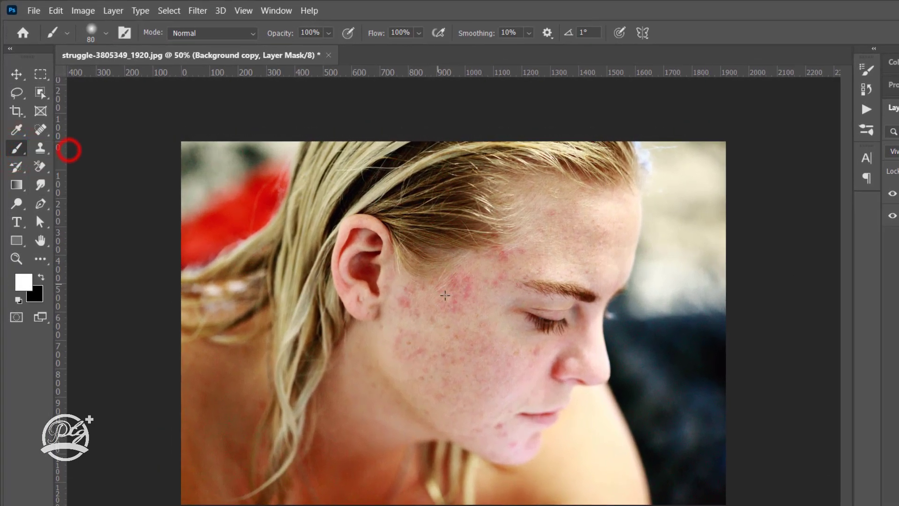
right_click(442, 312)
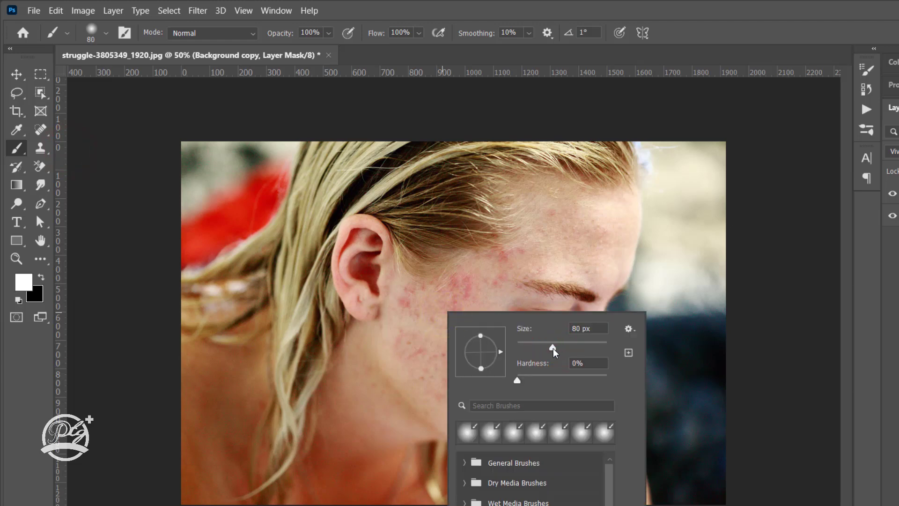
click(520, 14)
click(42, 277)
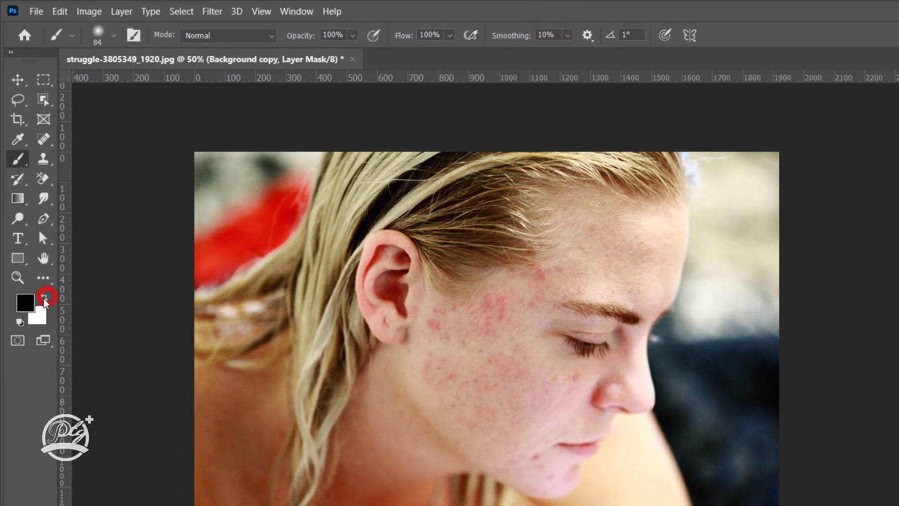
click(45, 300)
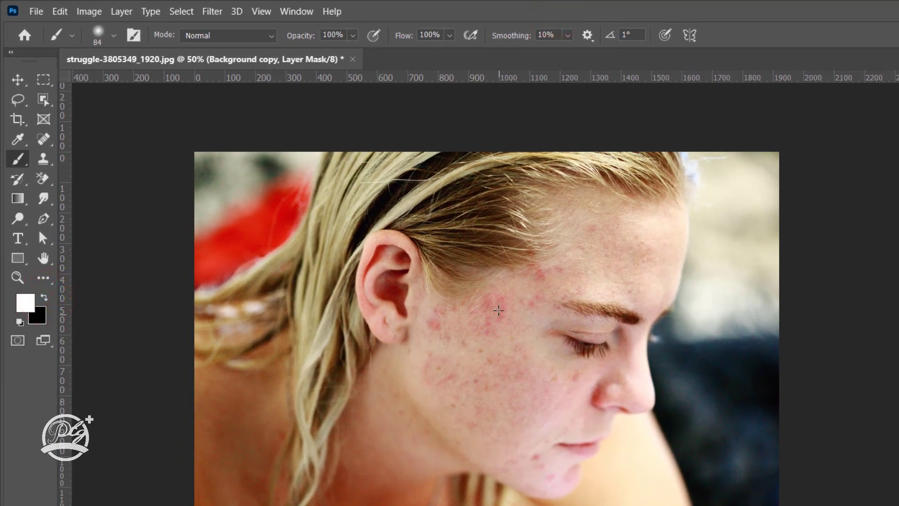
Paint white on the mask over the cheek blemishes with an 84 px brush
click(498, 310)
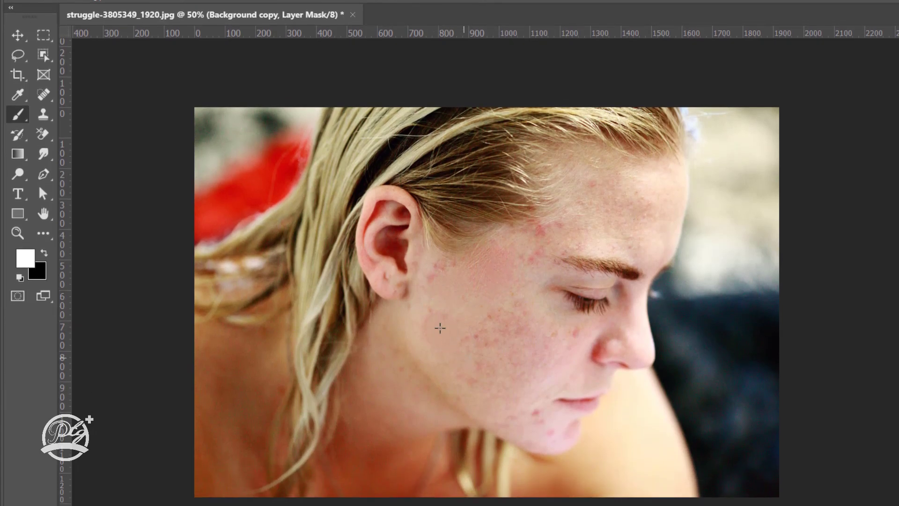
right_click(497, 305)
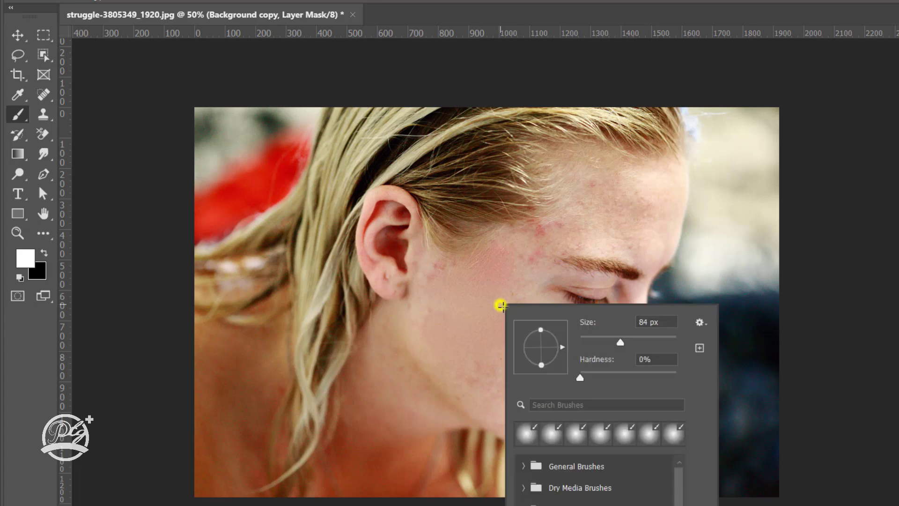
click(621, 343)
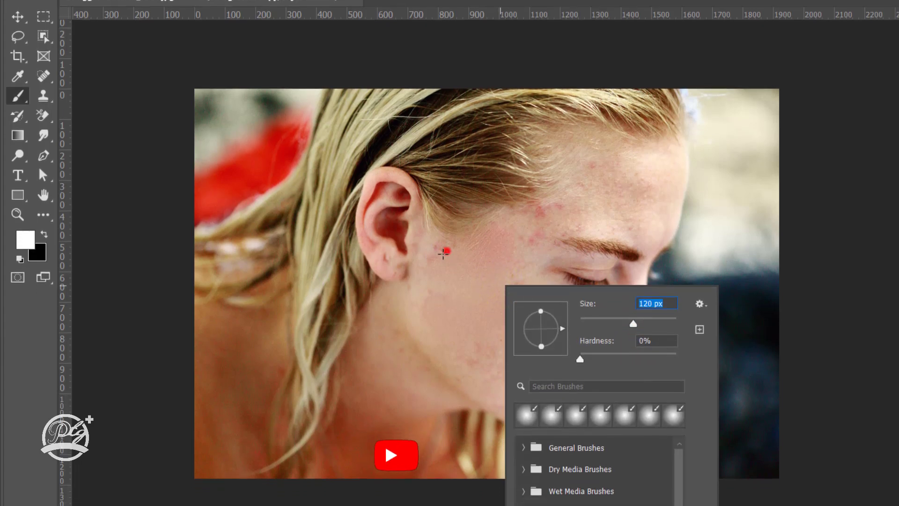
click(445, 240)
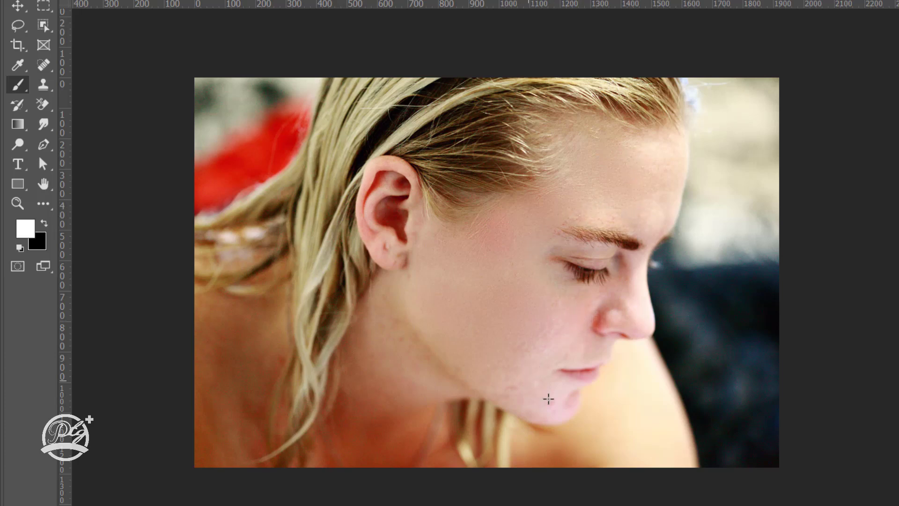
Reveal the smoothing on the neck, chin, cheek, below the ear, nose, temple and lower cheek
click(420, 352)
click(538, 381)
click(482, 232)
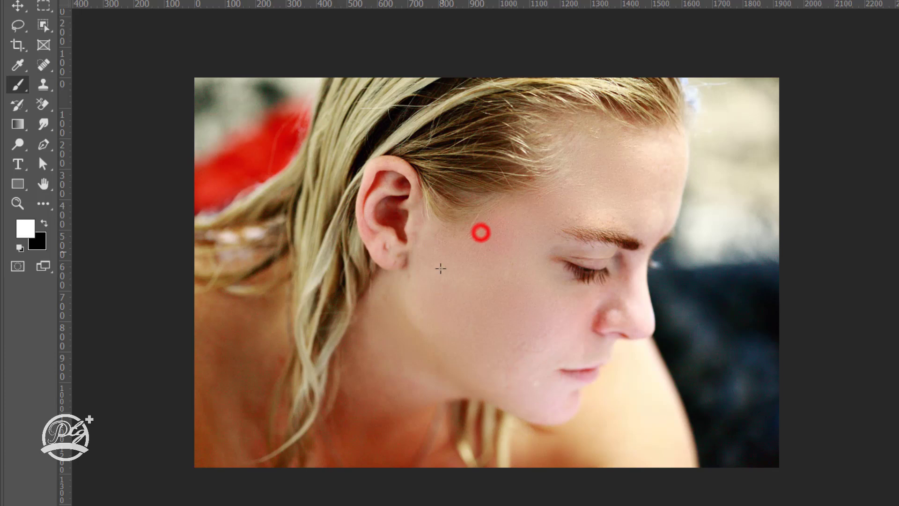
click(439, 275)
click(628, 287)
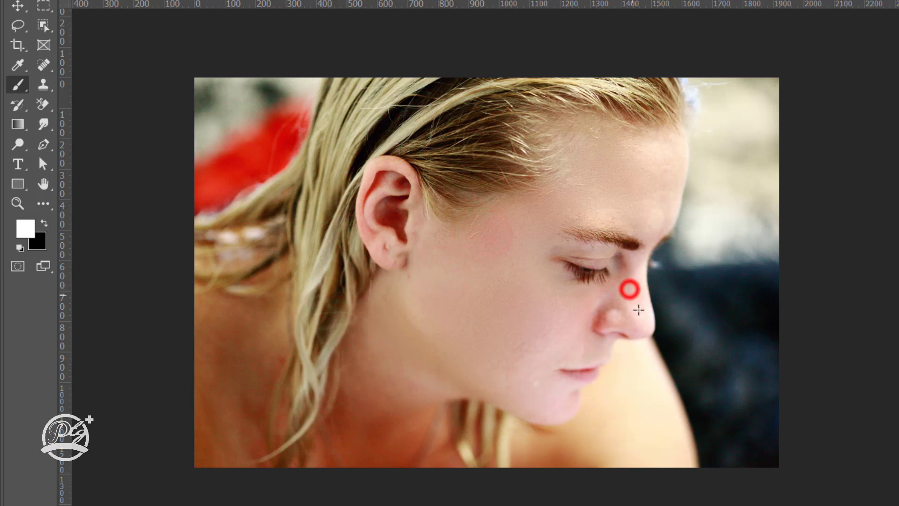
click(638, 310)
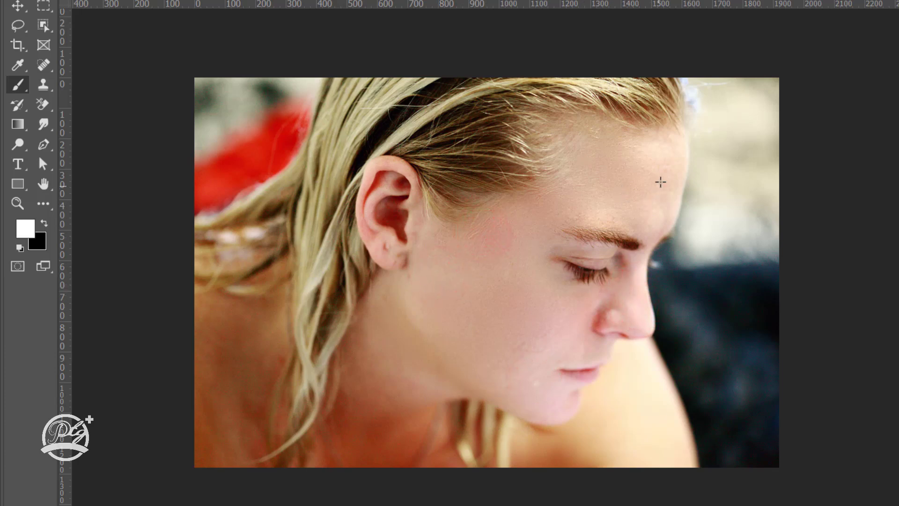
click(523, 220)
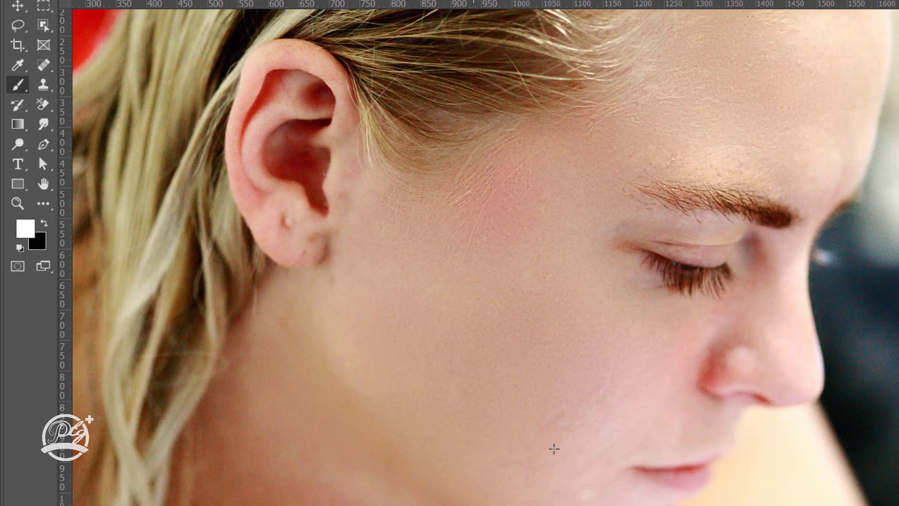
click(588, 481)
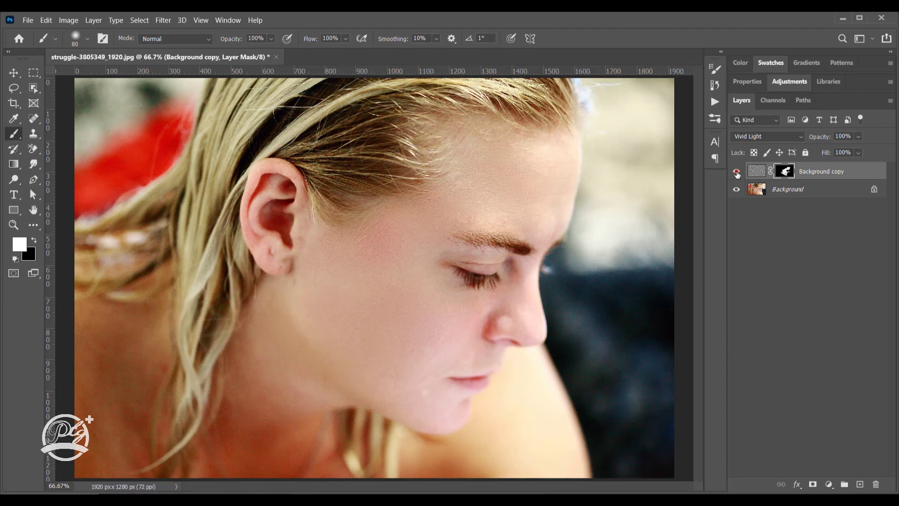
click(736, 172)
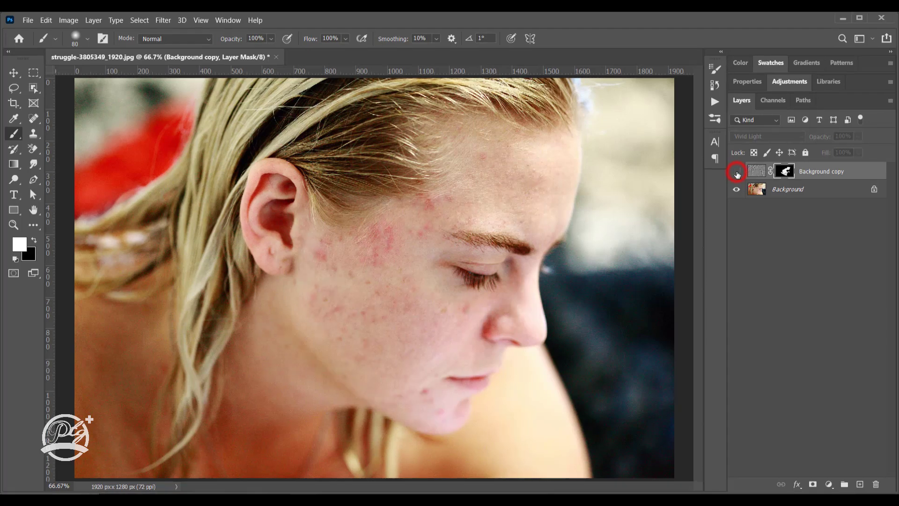
click(736, 172)
click(737, 171)
key(ctrl+minus)
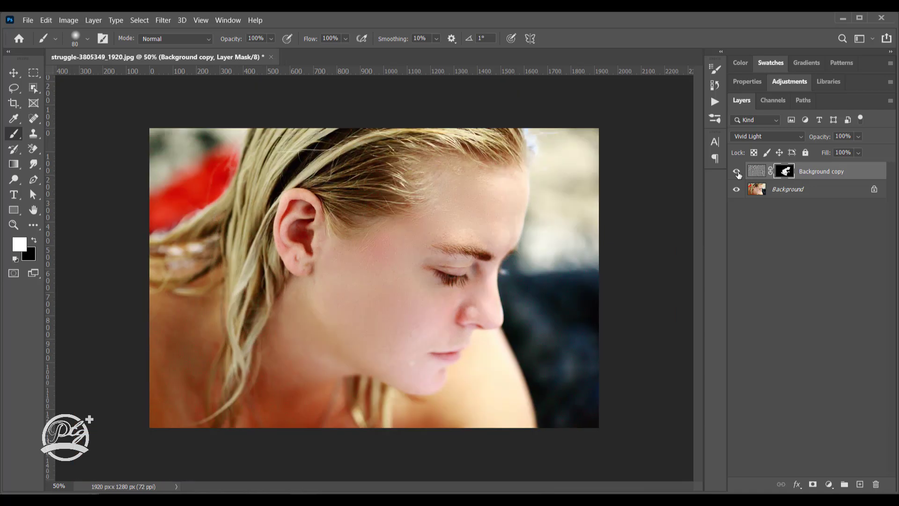
click(14, 74)
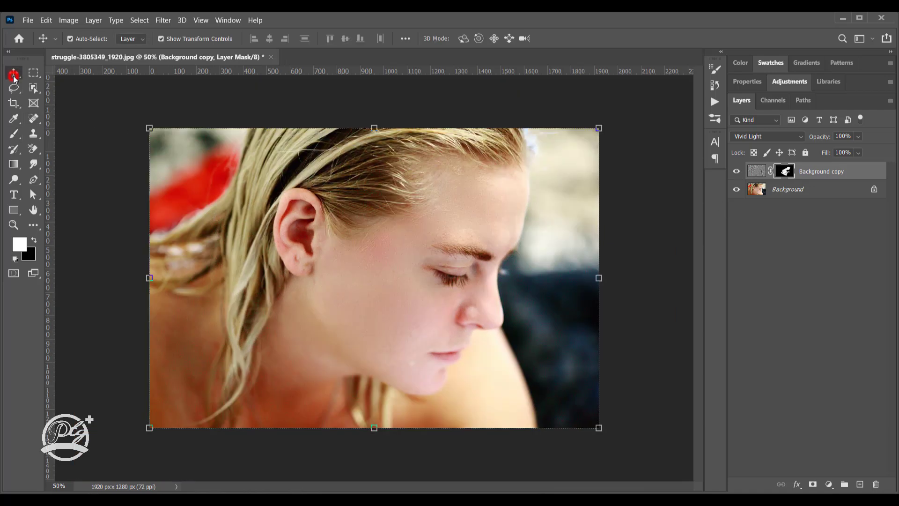
click(692, 194)
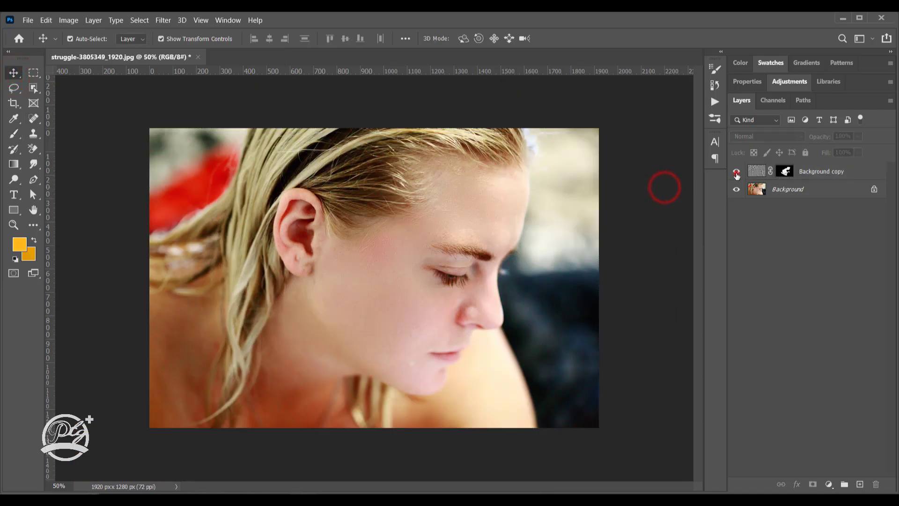
click(736, 172)
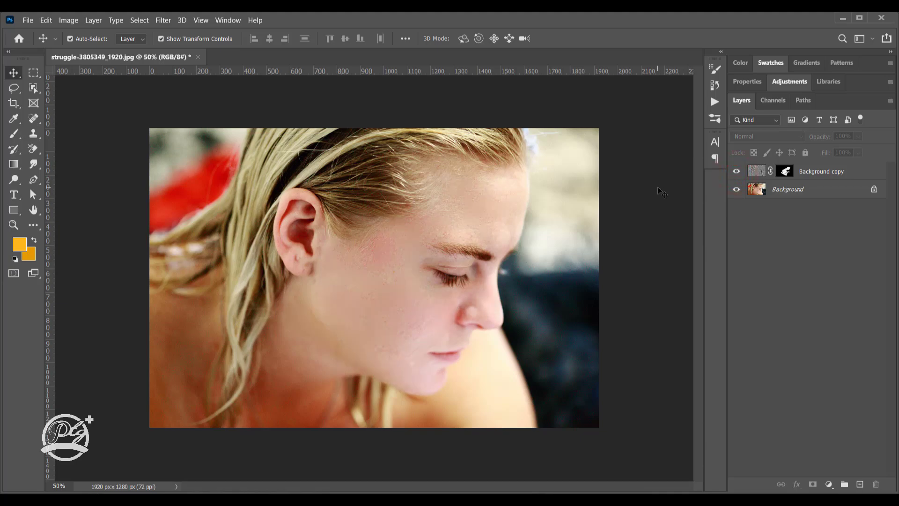